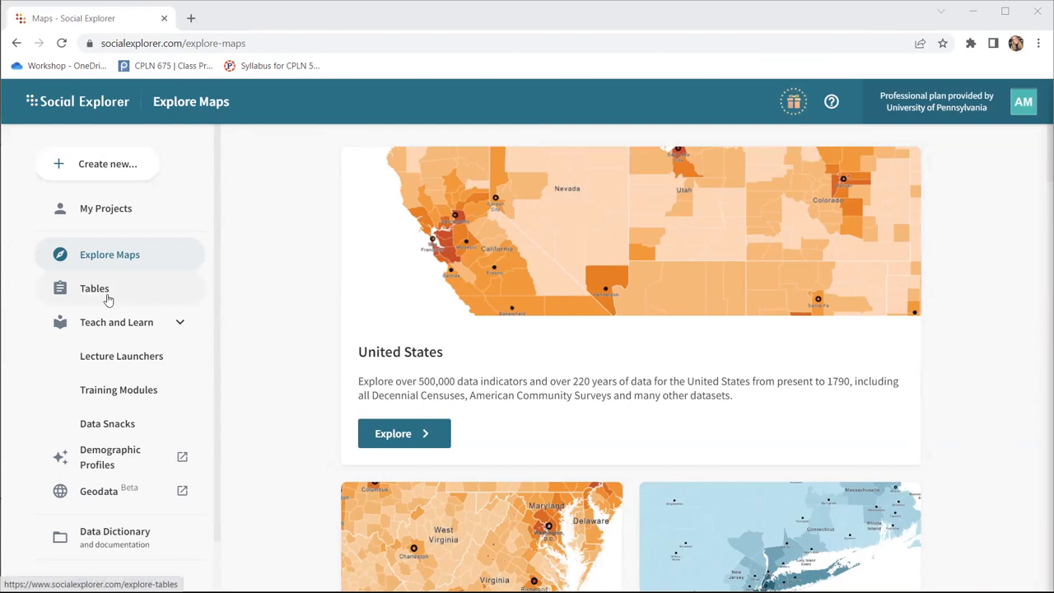
Open the Tables page and look through the list of available survey datasets
{"action": "left_click", "coordinate": [107, 300]}
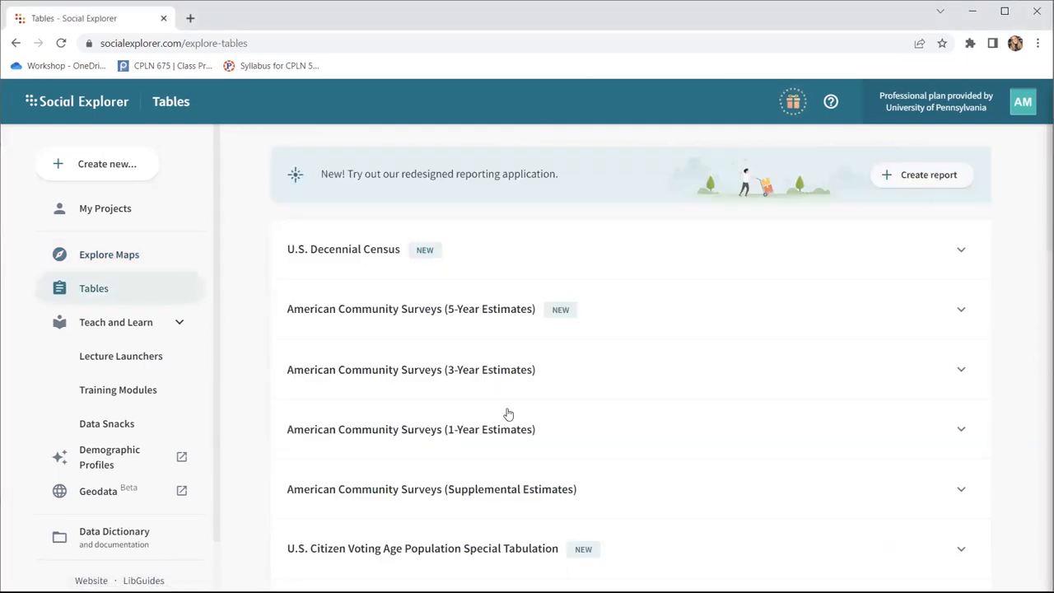
{"action": "scroll", "coordinate": [496, 428], "scroll_direction": "down", "scroll_amount": 2}
{"action": "scroll", "coordinate": [495, 429], "scroll_direction": "down", "scroll_amount": 6}
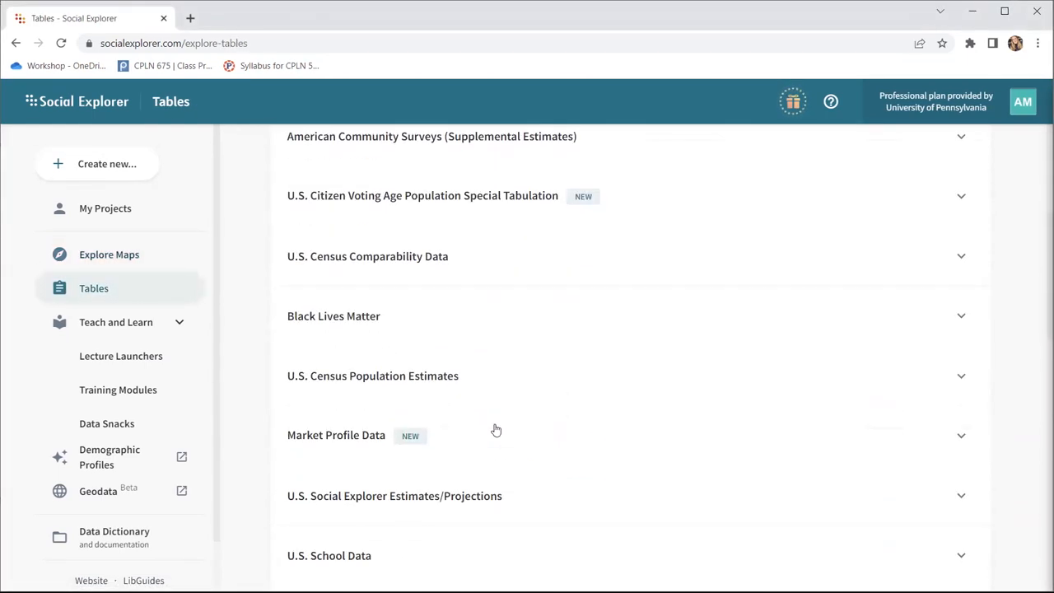
{"action": "scroll", "coordinate": [495, 429], "scroll_direction": "down", "scroll_amount": 2}
{"action": "scroll", "coordinate": [496, 429], "scroll_direction": "up", "scroll_amount": 8}
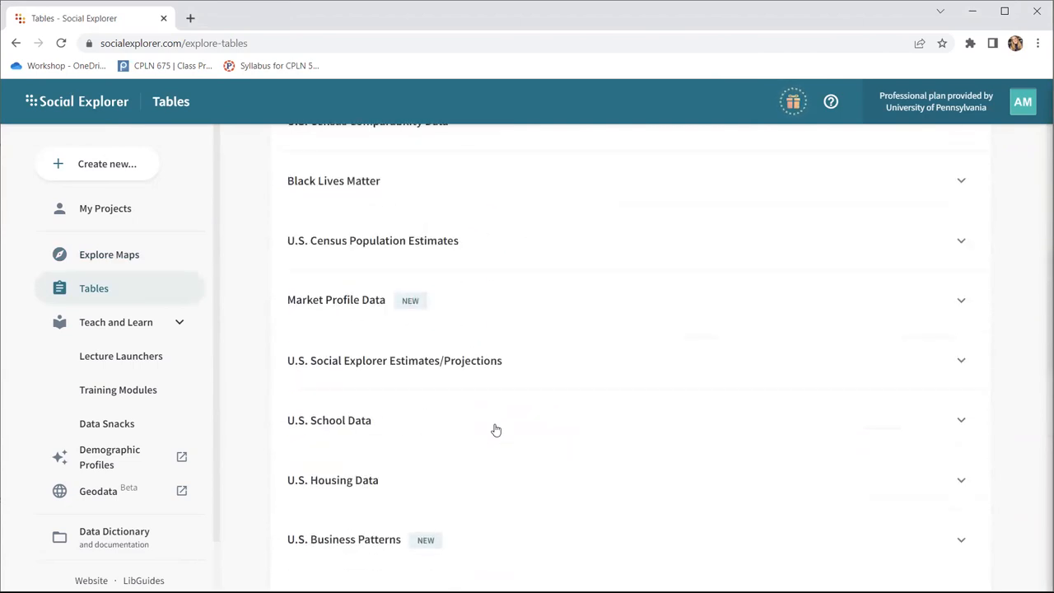
{"action": "scroll", "coordinate": [496, 429], "scroll_direction": "up", "scroll_amount": 3}
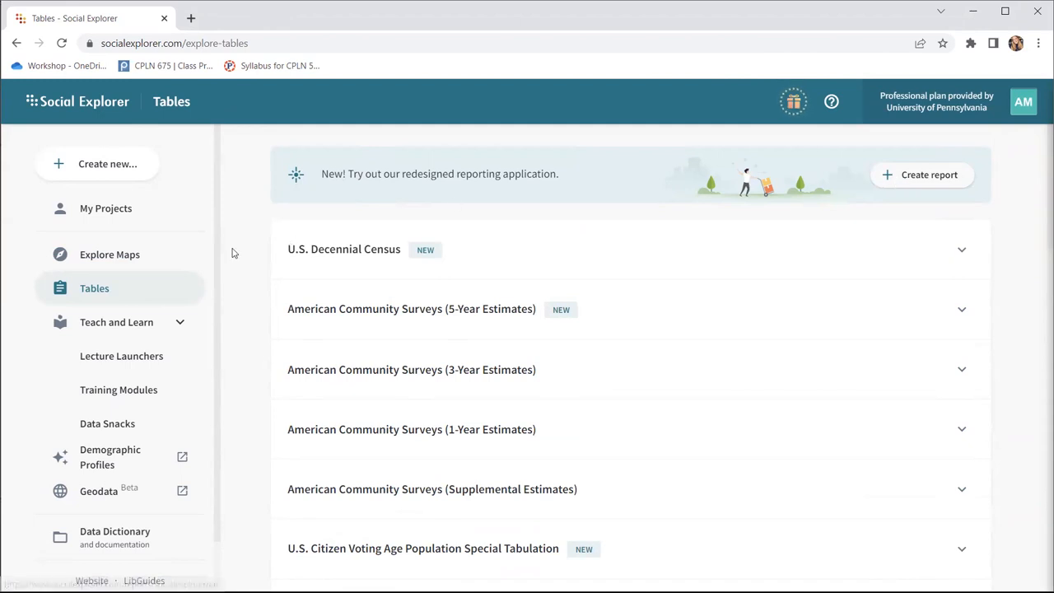
Start a new report, search the surveys for "american" and choose American Community Survey (ACS) 2015--2019 (5-Year Estimates)
{"action": "left_click", "coordinate": [124, 165]}
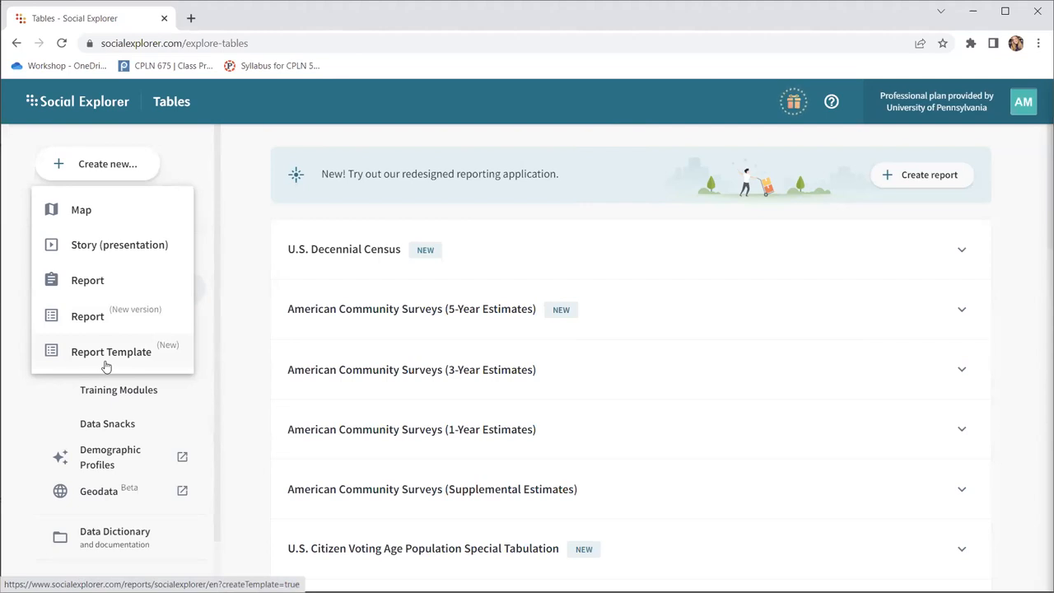
{"action": "left_click", "coordinate": [251, 192]}
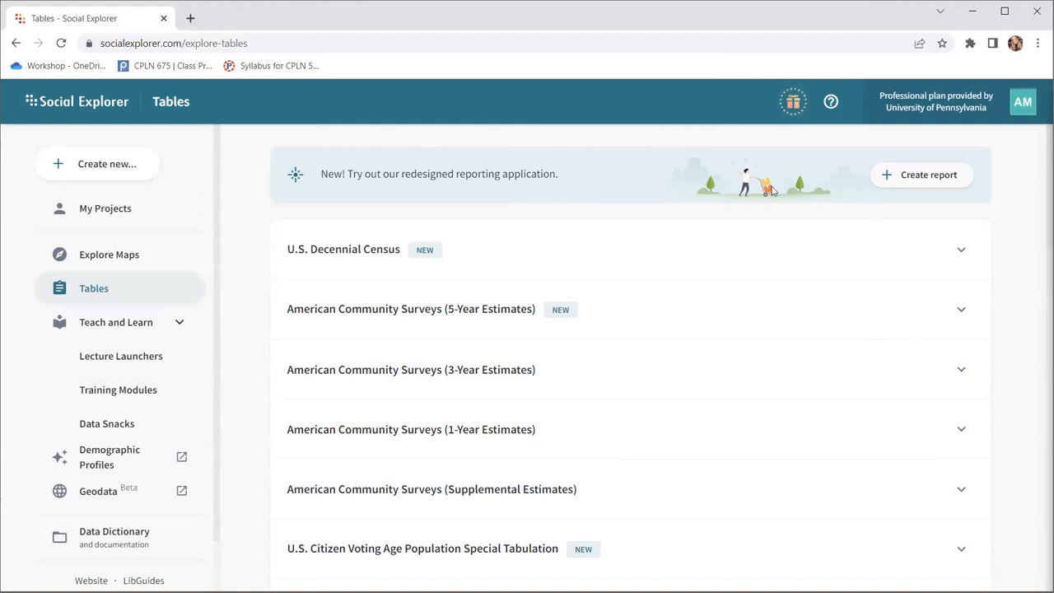
{"action": "left_click", "coordinate": [923, 176]}
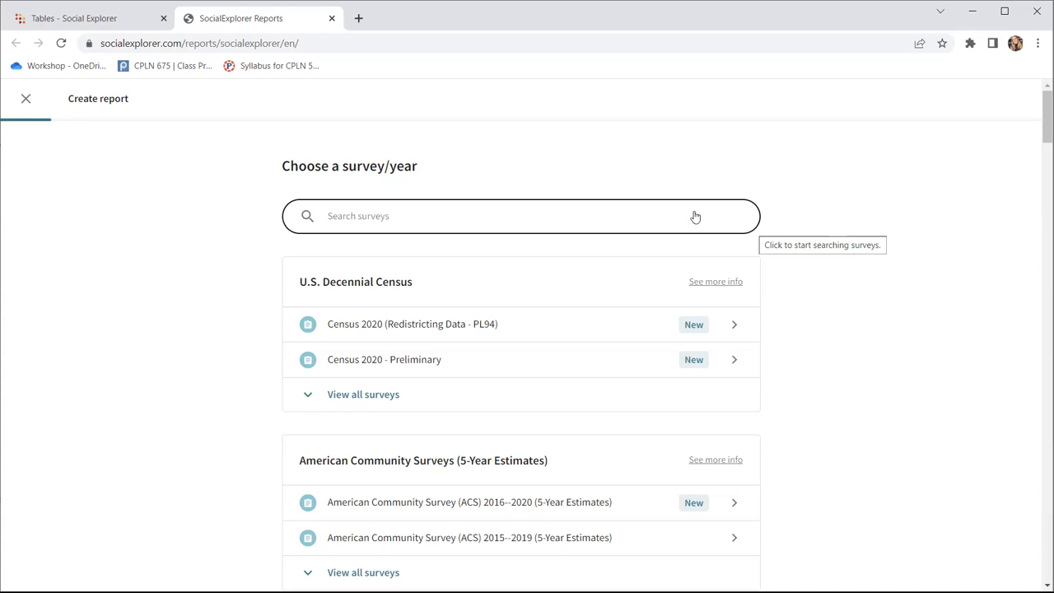
{"action": "left_click", "coordinate": [389, 215]}
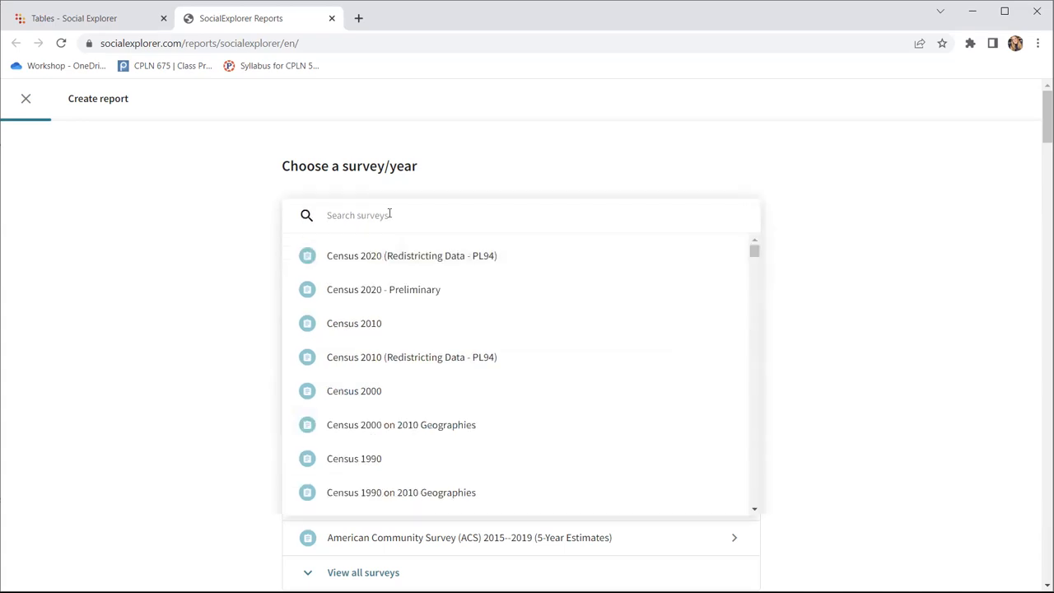
{"action": "type", "text": "a"}
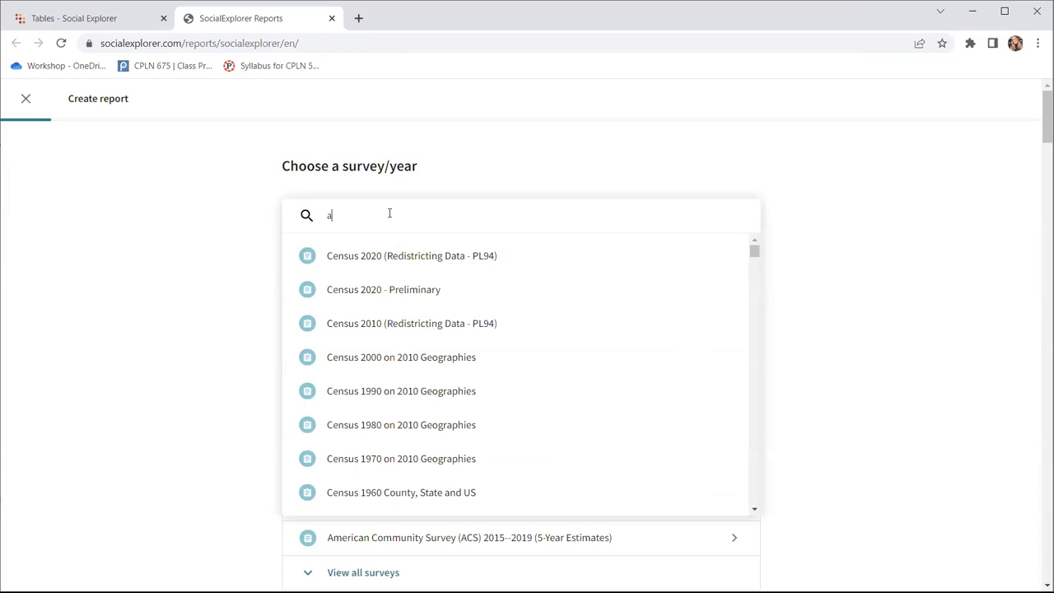
{"action": "type", "text": "merican"}
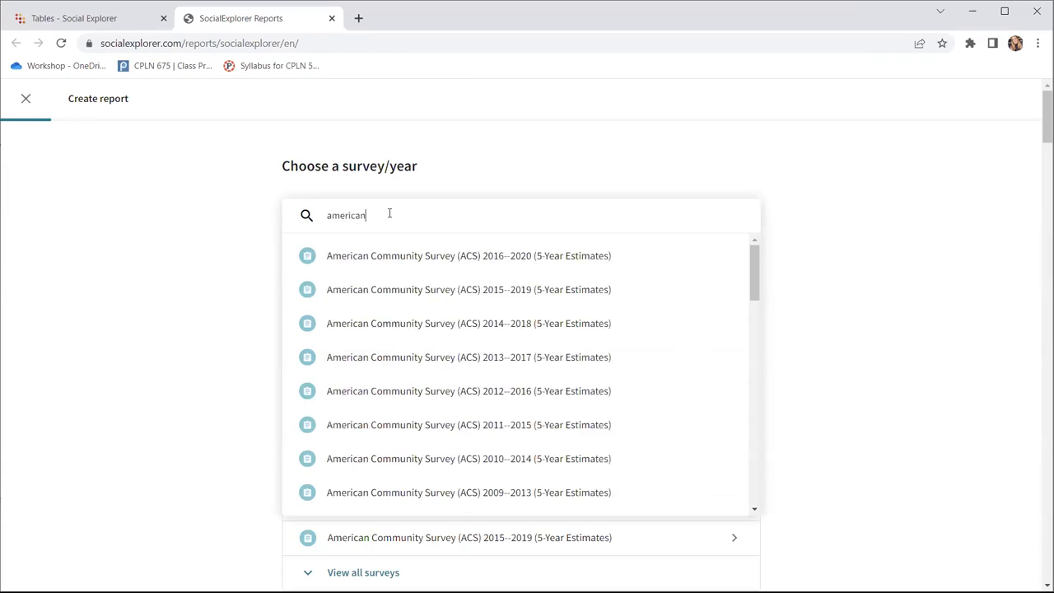
{"action": "left_click", "coordinate": [507, 289]}
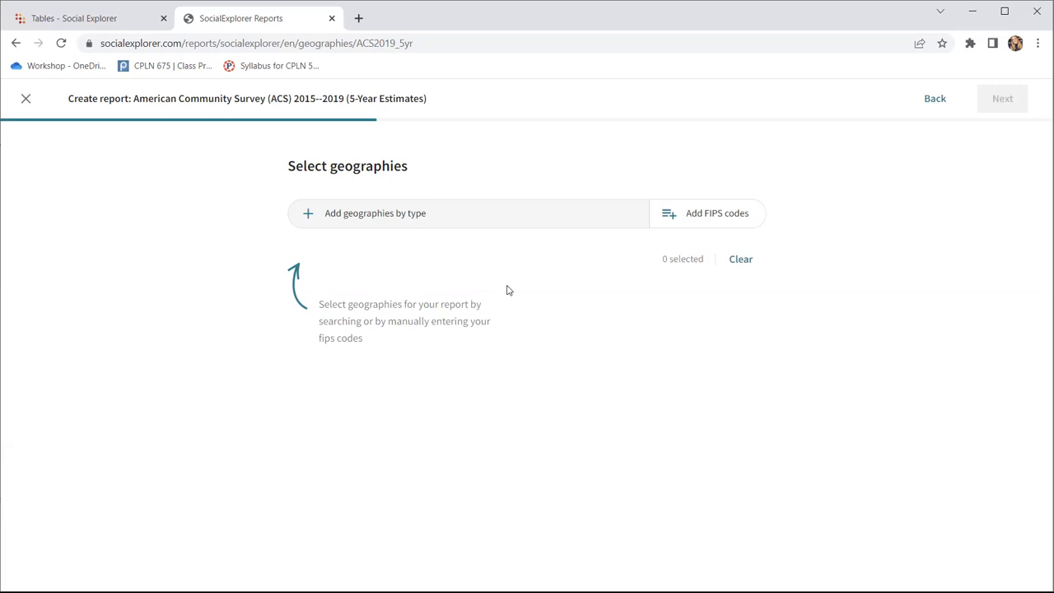
Add All Counties in Pennsylvania from the 050 County geography type and proceed to table selection
{"action": "left_click", "coordinate": [492, 215]}
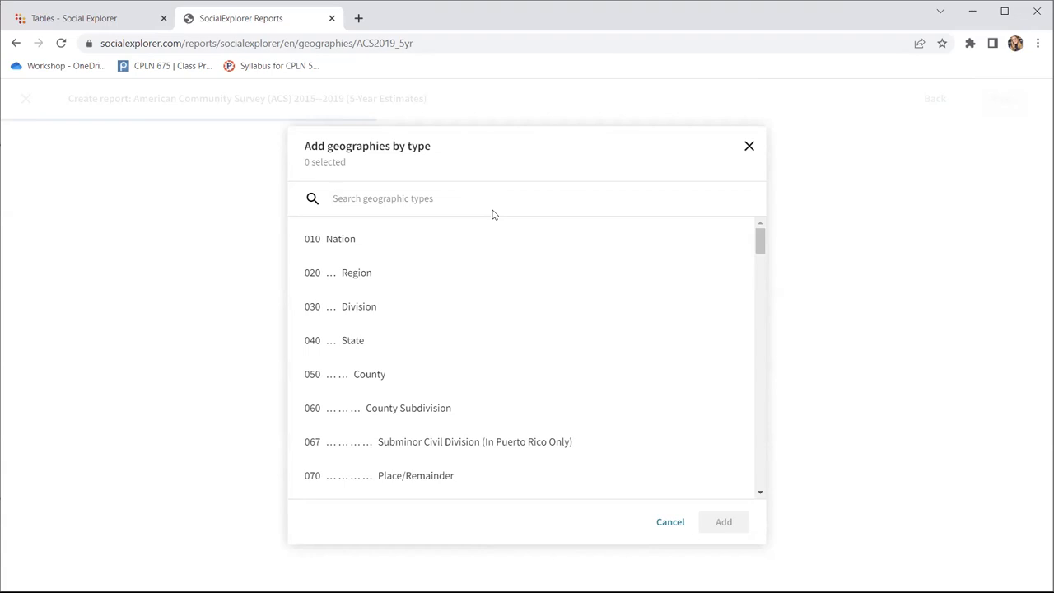
{"action": "left_click", "coordinate": [382, 375]}
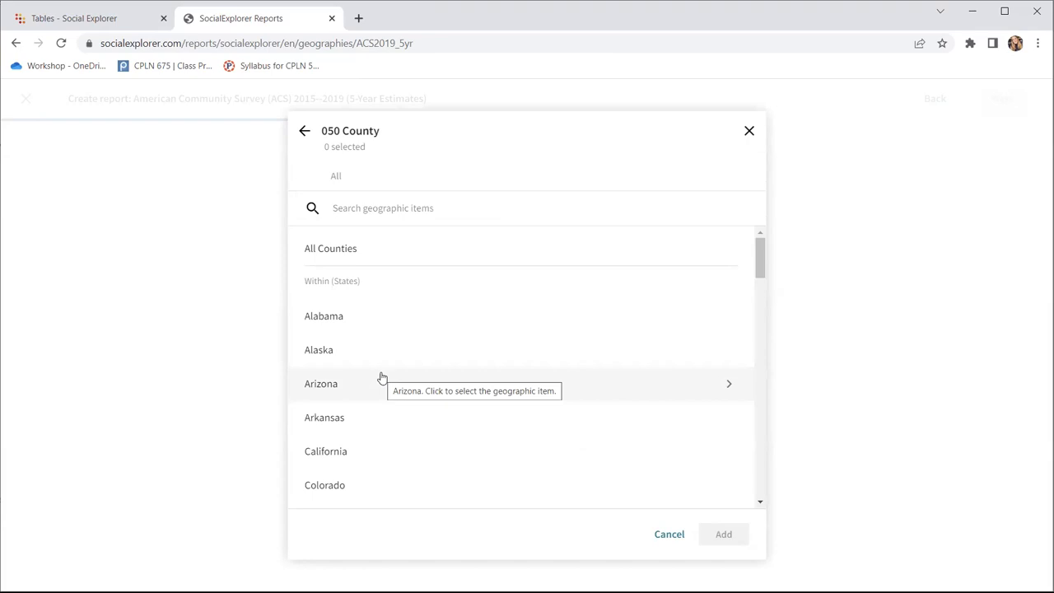
{"action": "type", "text": "pe"}
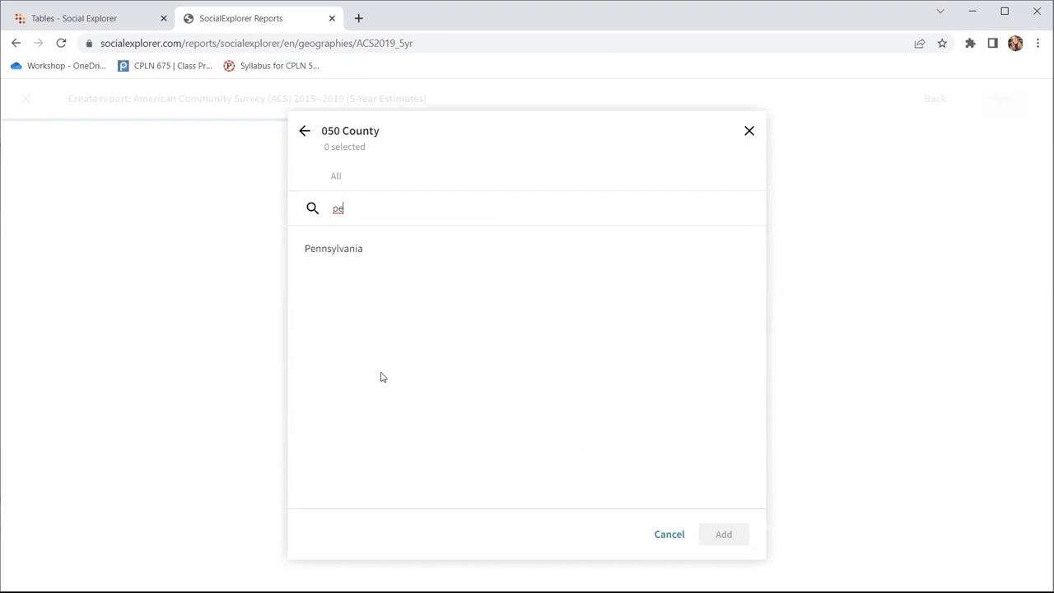
{"action": "left_click", "coordinate": [352, 248]}
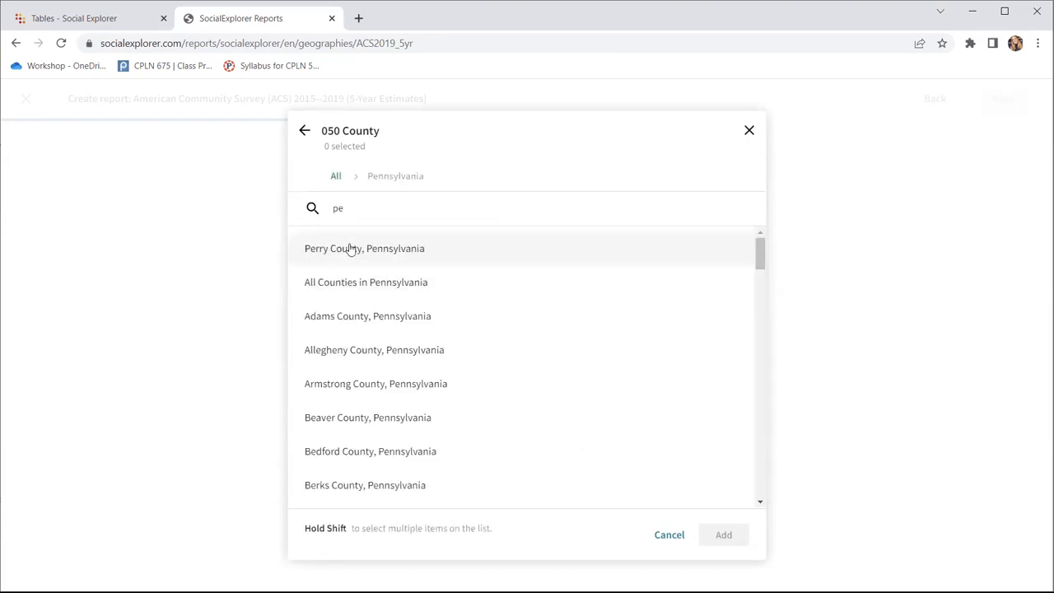
{"action": "key", "text": "BackSpace"}
{"action": "key", "text": "BackSpace"}
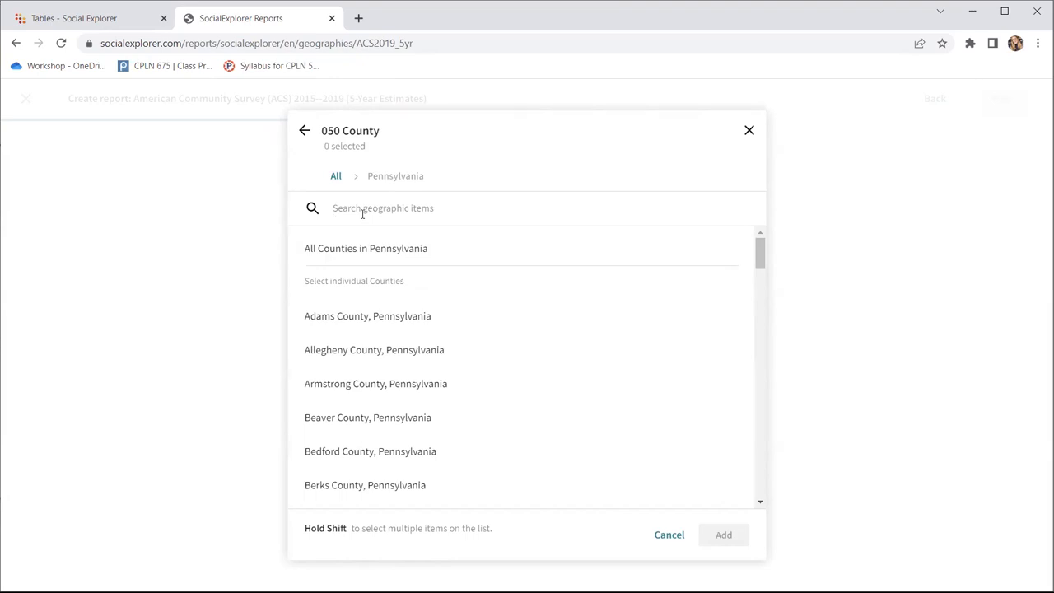
{"action": "left_click", "coordinate": [322, 256]}
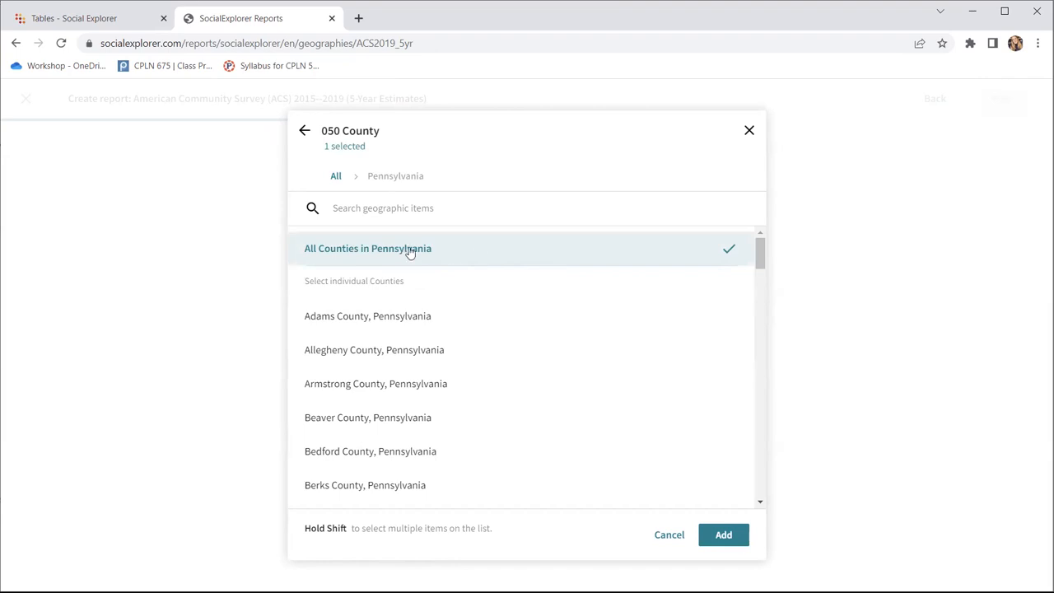
{"action": "left_click", "coordinate": [723, 536]}
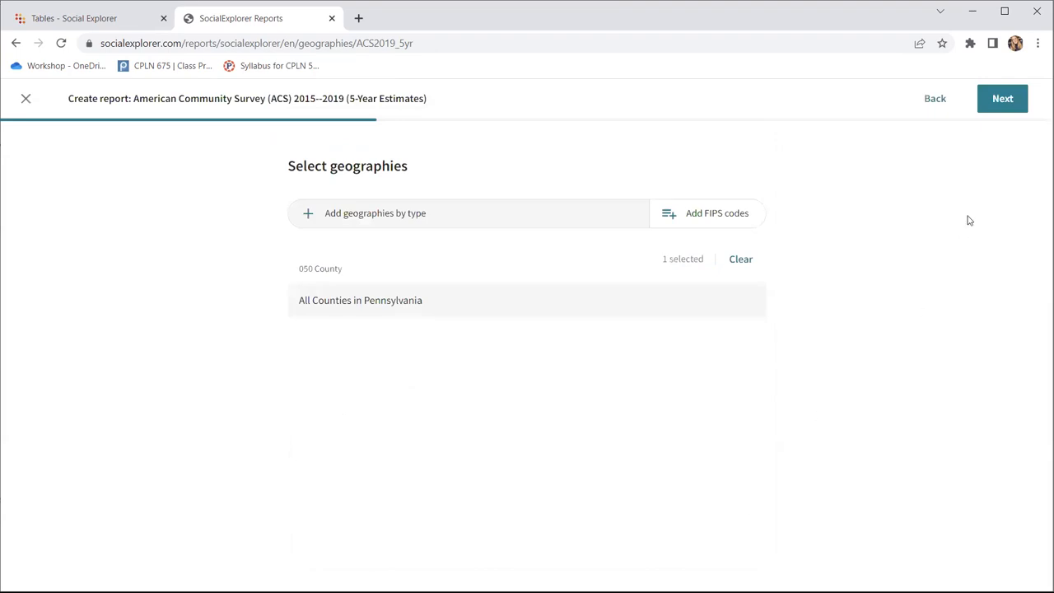
{"action": "left_click", "coordinate": [1019, 108]}
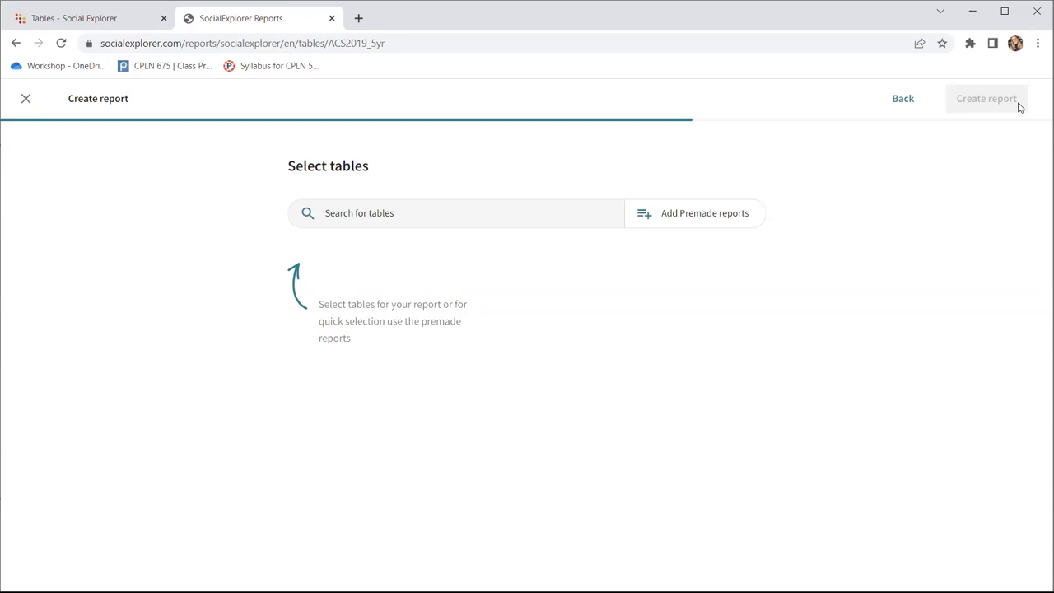
Select the tables A00001 Total Population, A02001 Sex and A01001 Age for the report
{"action": "left_click", "coordinate": [542, 220]}
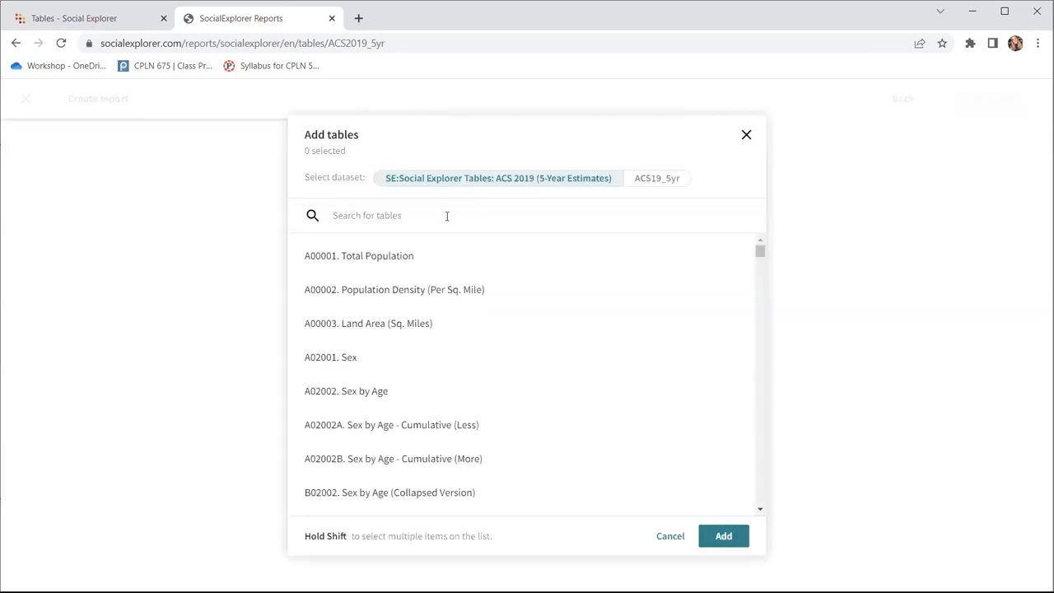
{"action": "left_click", "coordinate": [387, 267]}
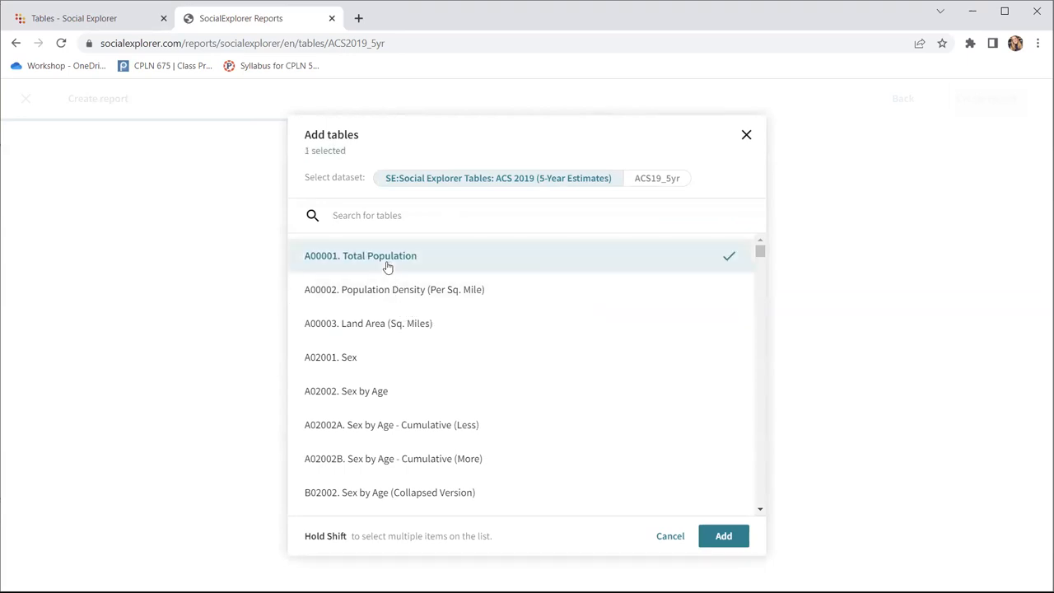
{"action": "left_click", "coordinate": [346, 358]}
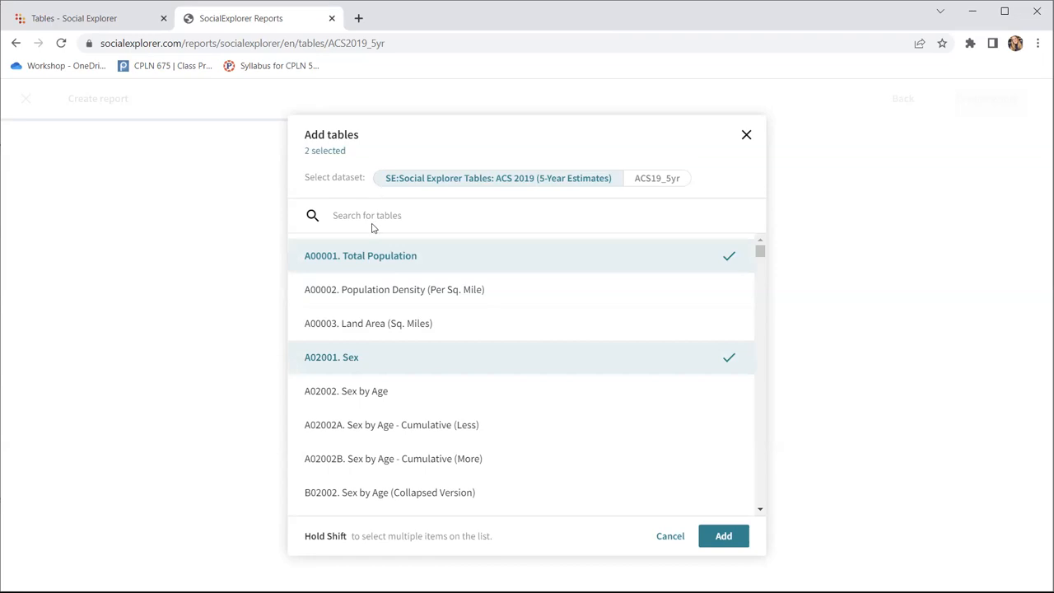
{"action": "left_click", "coordinate": [371, 221]}
{"action": "type", "text": "age"}
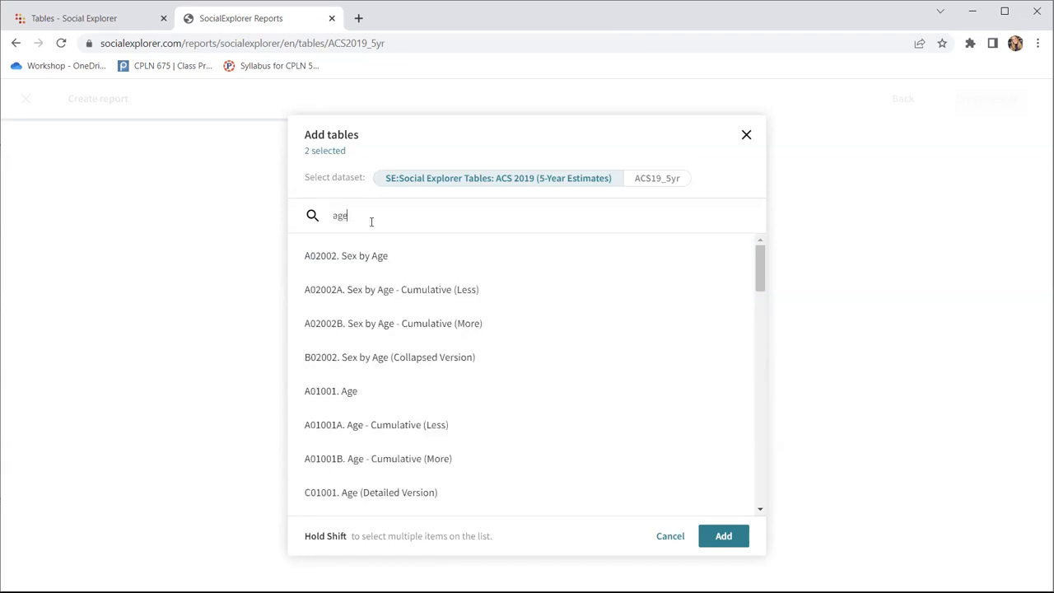
{"action": "left_click", "coordinate": [328, 390]}
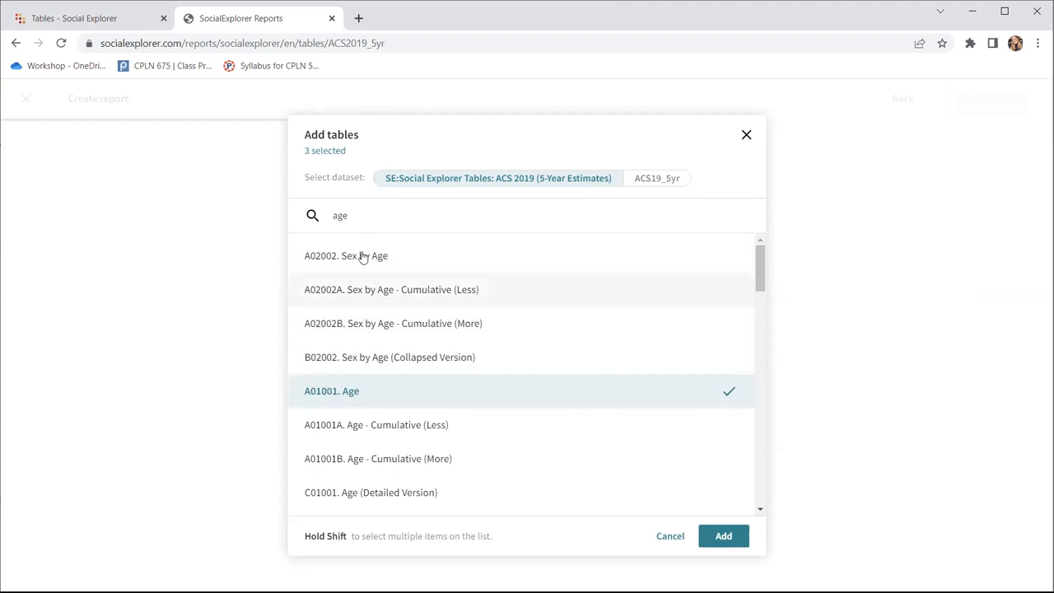
Find and select the tables A03001 Race and A14006 Median Household Income (In 2019 Inflation Adjusted Dollars)
{"action": "key", "text": "BackSpace"}
{"action": "key", "text": "BackSpace"}
{"action": "key", "text": "BackSpace"}
{"action": "type", "text": "race"}
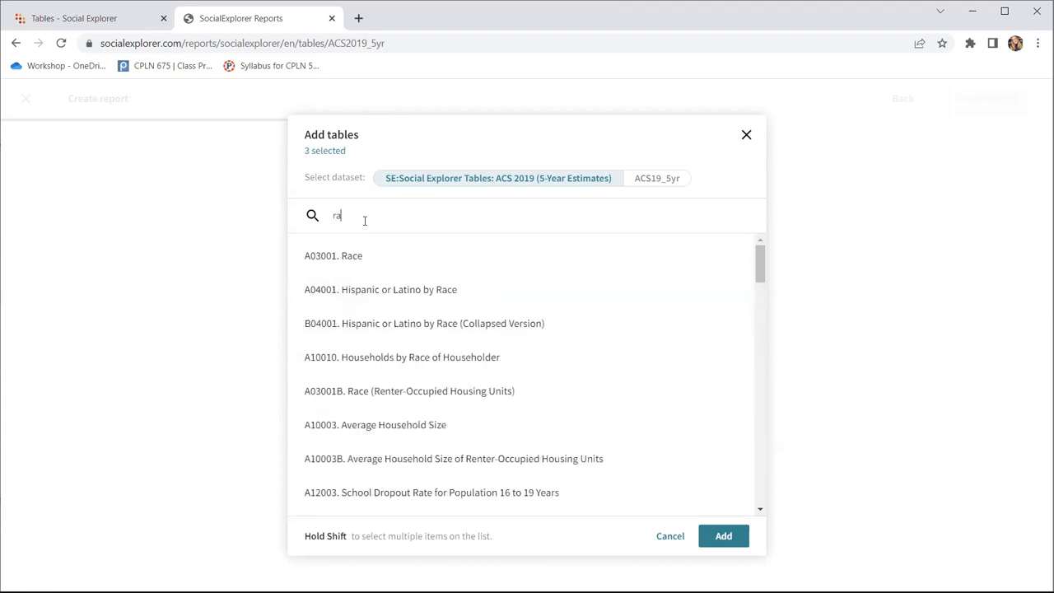
{"action": "left_click", "coordinate": [337, 251]}
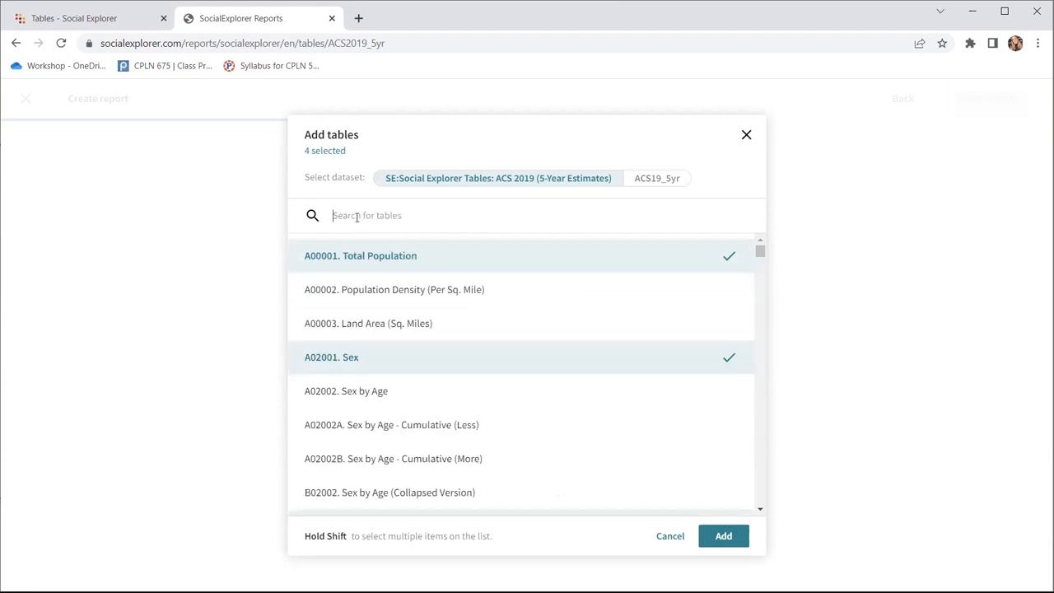
{"action": "type", "text": "median"}
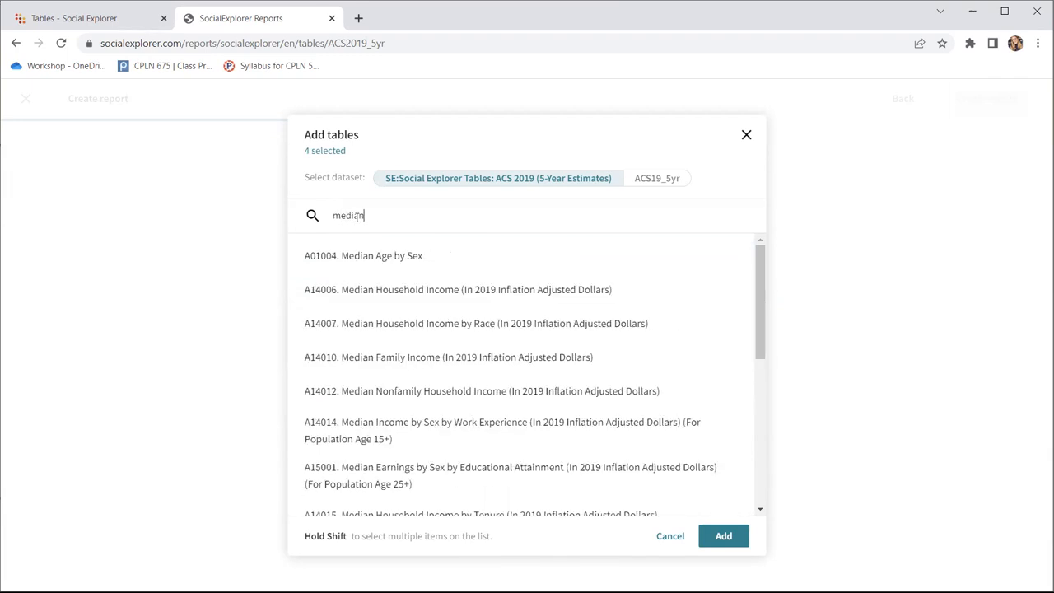
{"action": "left_click", "coordinate": [359, 295]}
Search for "household", select A10008 Households by Household Type, and add all selected tables to the report
{"action": "key", "text": "BackSpace"}
{"action": "key", "text": "BackSpace"}
{"action": "key", "text": "BackSpace"}
{"action": "key", "text": "BackSpace"}
{"action": "key", "text": "BackSpace"}
{"action": "key", "text": "BackSpace"}
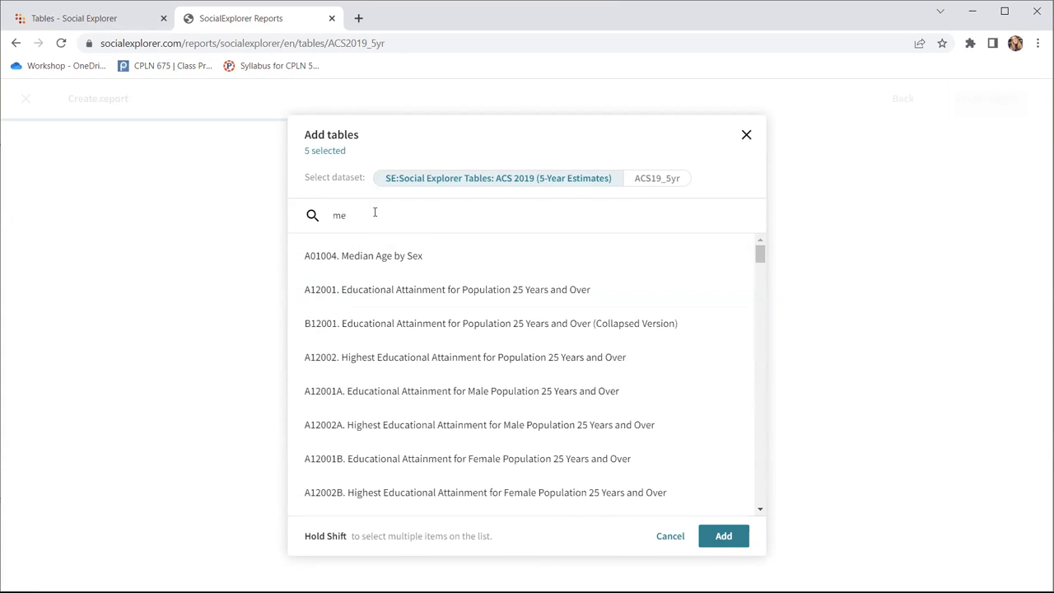
{"action": "type", "text": "household"}
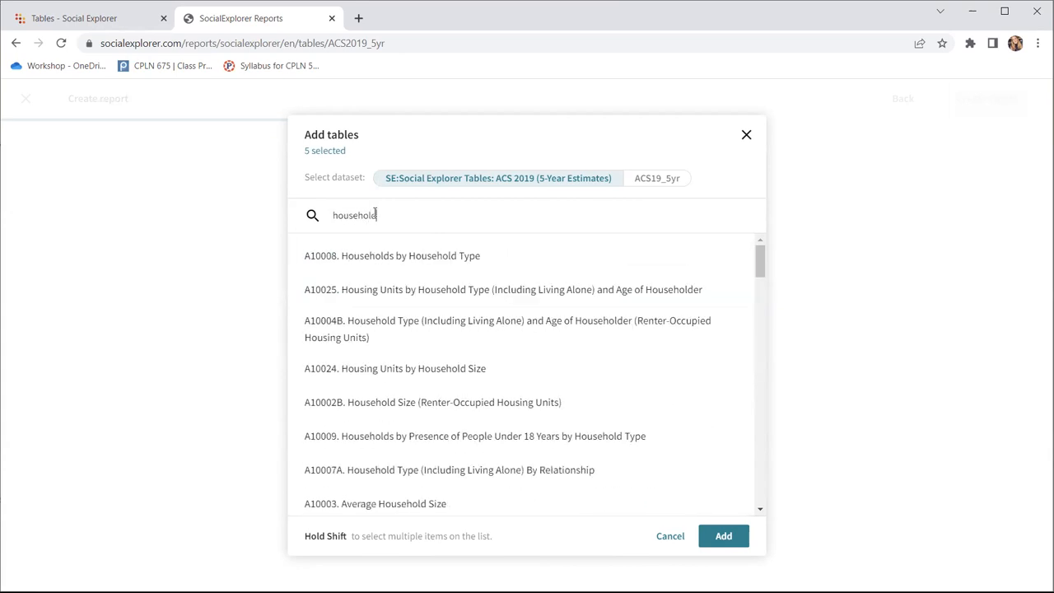
{"action": "left_click", "coordinate": [359, 264]}
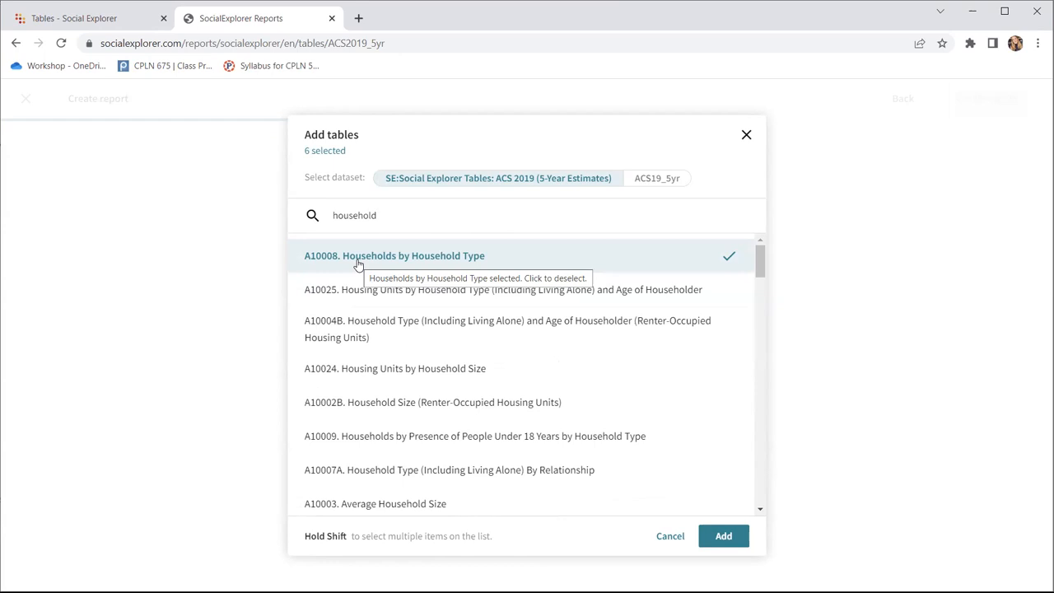
{"action": "left_click", "coordinate": [724, 535]}
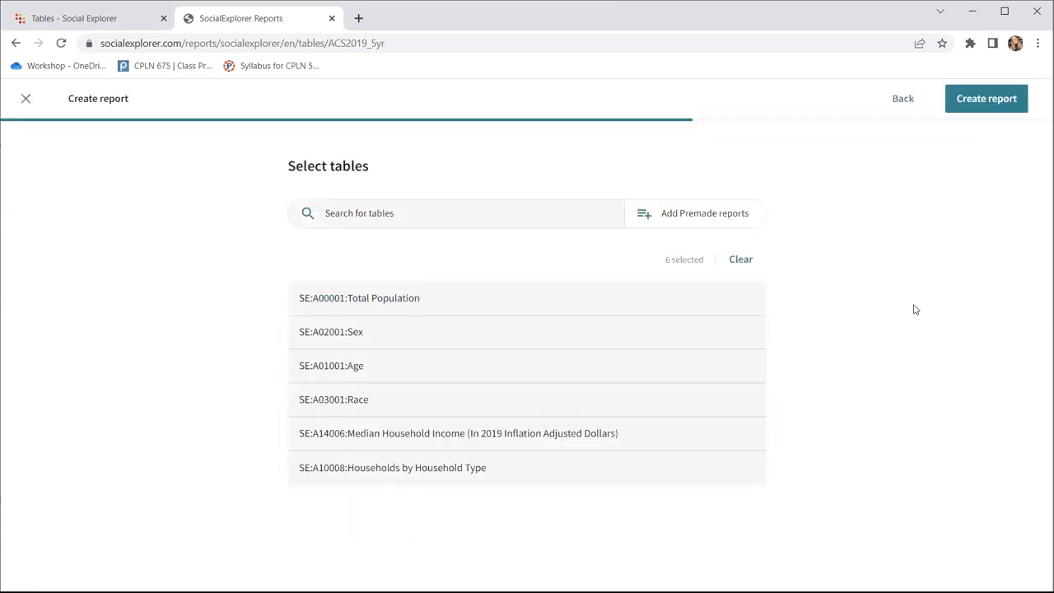
Create the report and look through its county columns and the Sex and Age table rows
{"action": "left_click", "coordinate": [992, 103]}
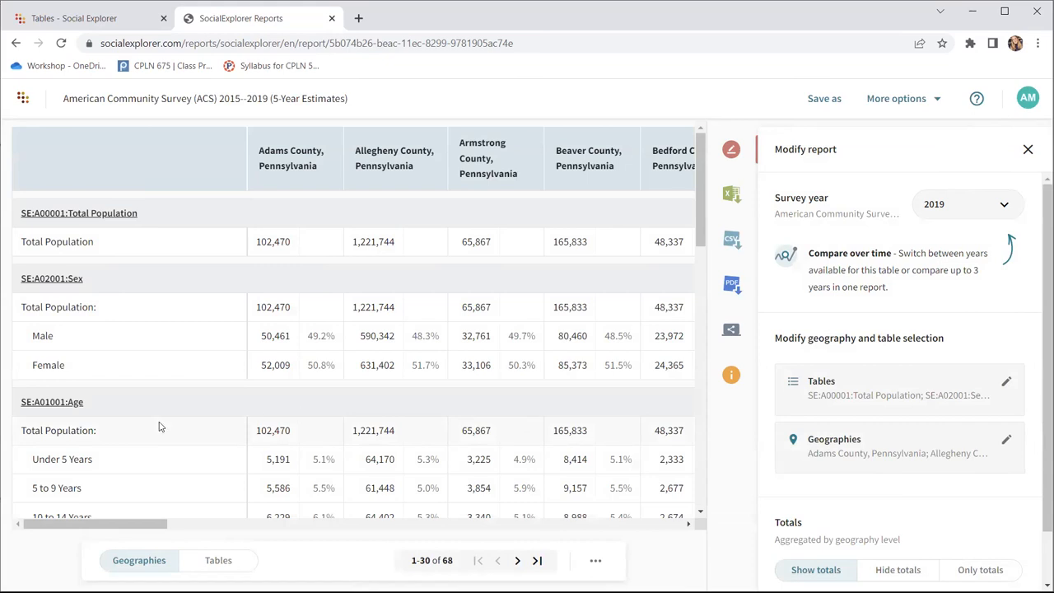
{"action": "scroll", "coordinate": [309, 385], "scroll_direction": "right", "scroll_amount": 2}
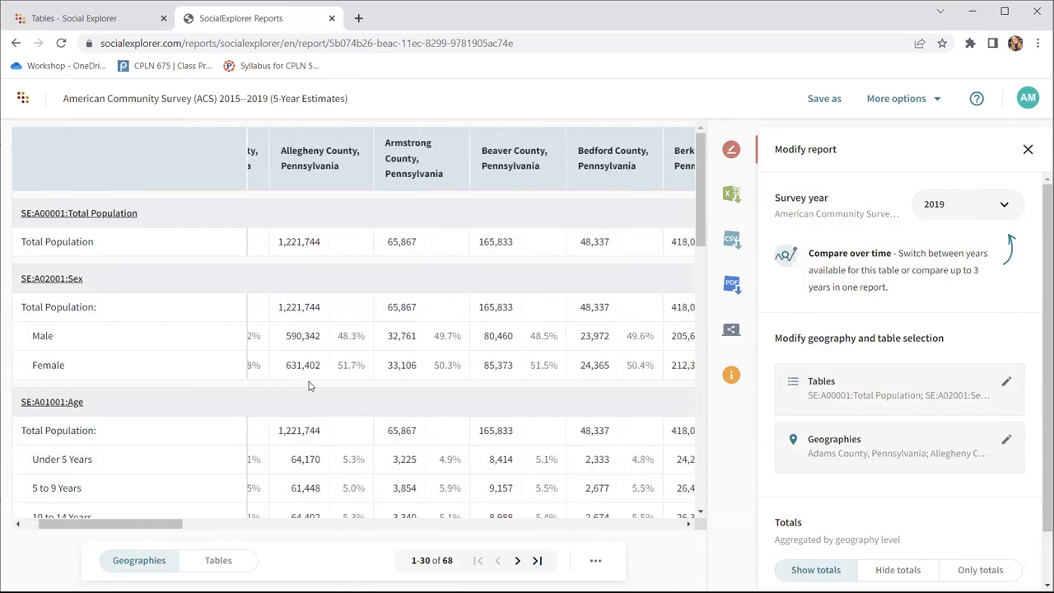
{"action": "scroll", "coordinate": [309, 385], "scroll_direction": "left", "scroll_amount": 2}
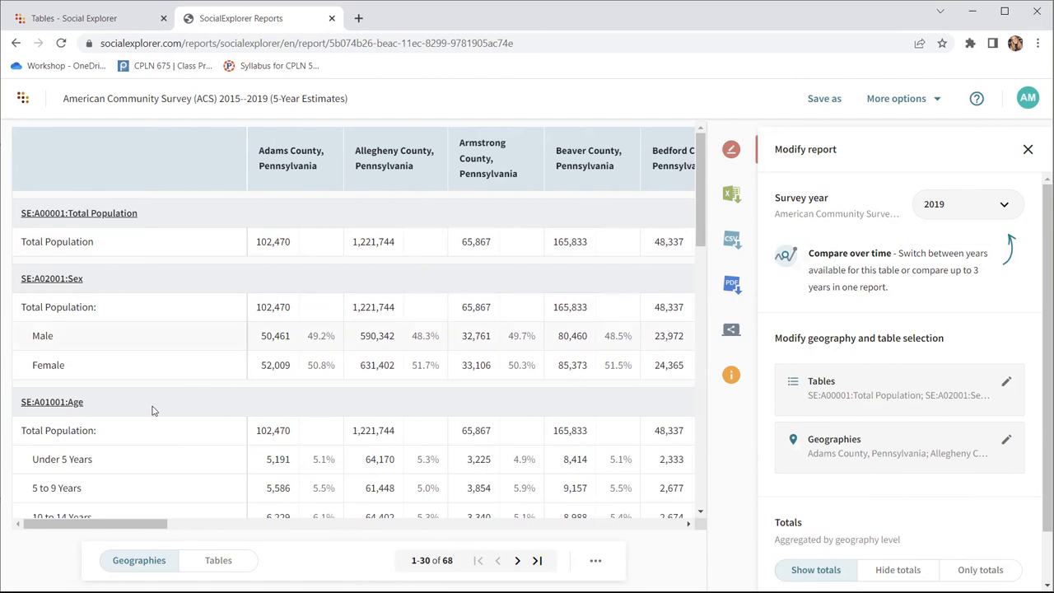
{"action": "scroll", "coordinate": [142, 483], "scroll_direction": "down", "scroll_amount": 2}
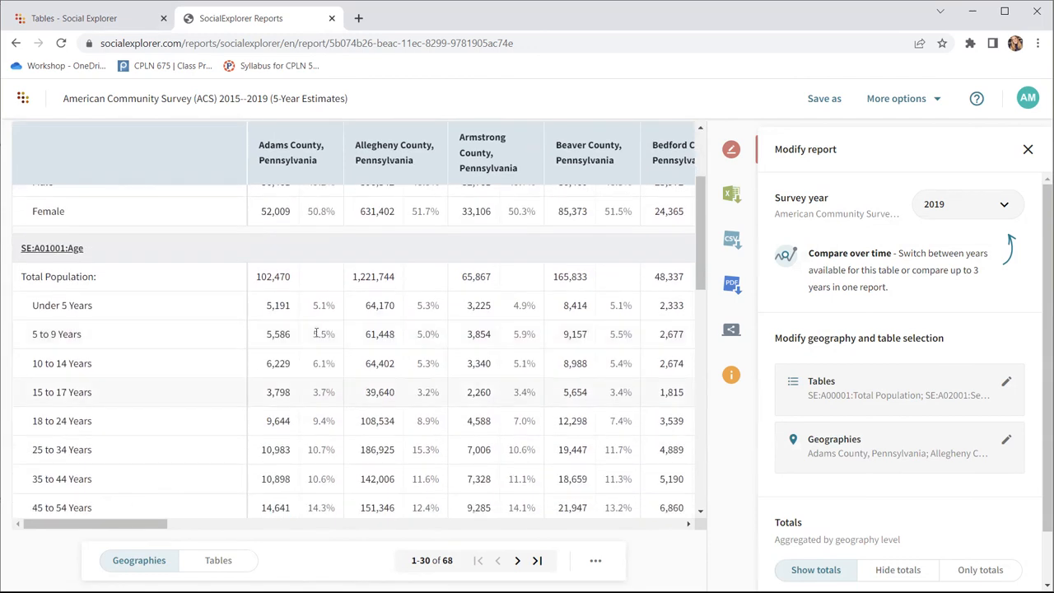
Look across the report's county columns and examine its Excel and CSV download options
{"action": "scroll", "coordinate": [313, 334], "scroll_direction": "up", "scroll_amount": 2}
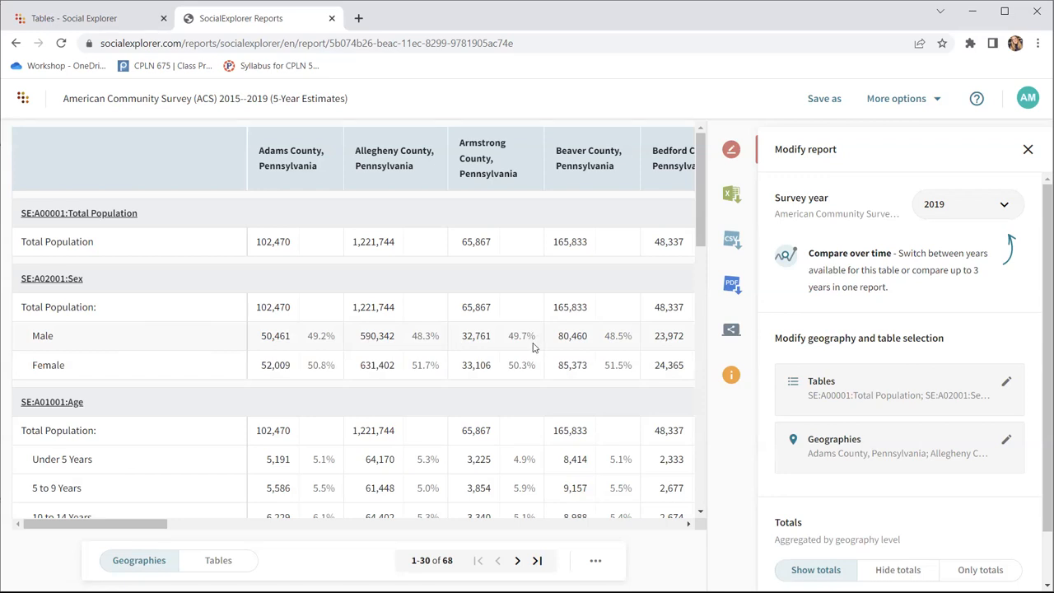
{"action": "scroll", "coordinate": [534, 342], "scroll_direction": "right", "scroll_amount": 3}
{"action": "scroll", "coordinate": [534, 348], "scroll_direction": "right", "scroll_amount": 1}
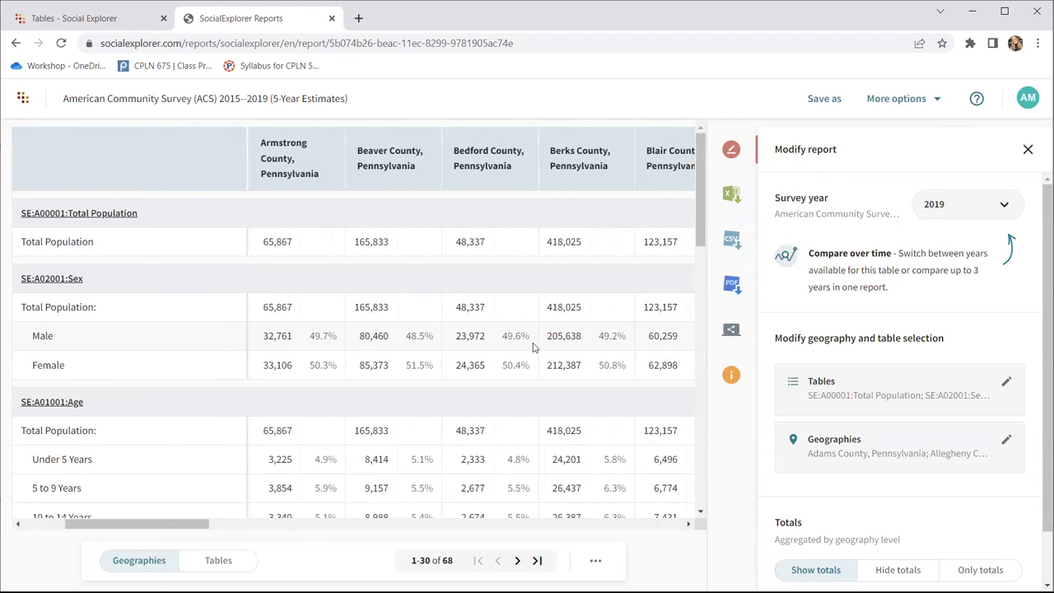
{"action": "scroll", "coordinate": [534, 347], "scroll_direction": "down", "scroll_amount": 2}
{"action": "scroll", "coordinate": [534, 347], "scroll_direction": "up", "scroll_amount": 2}
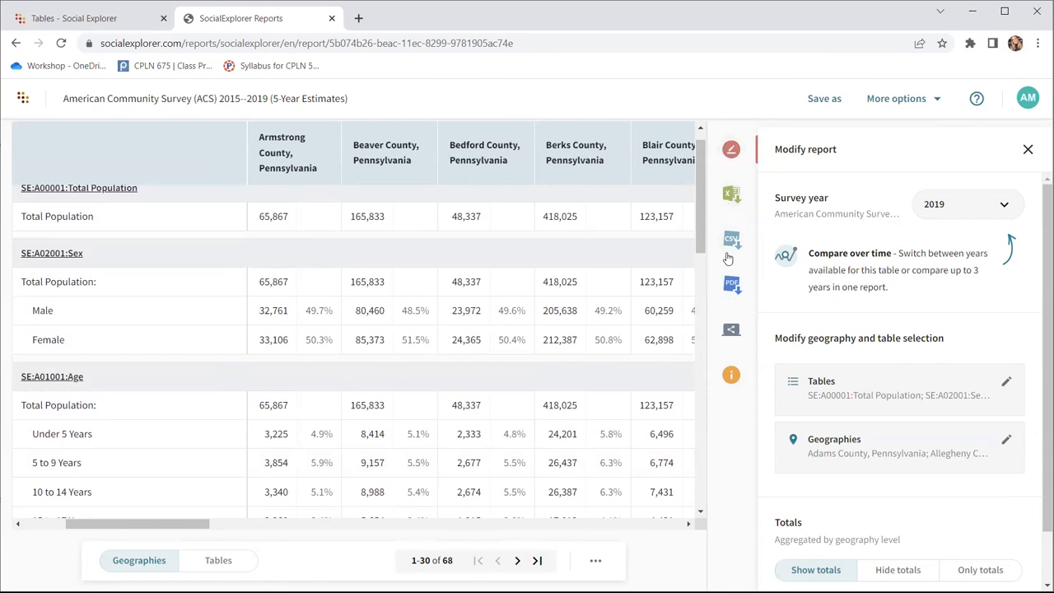
{"action": "left_click", "coordinate": [732, 197]}
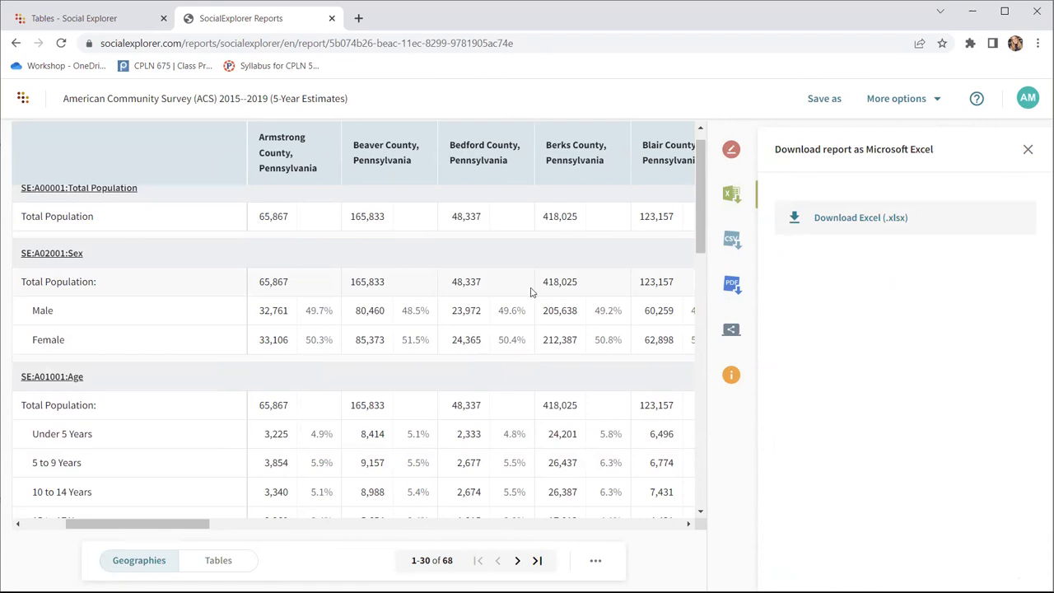
{"action": "scroll", "coordinate": [530, 293], "scroll_direction": "up", "scroll_amount": 1}
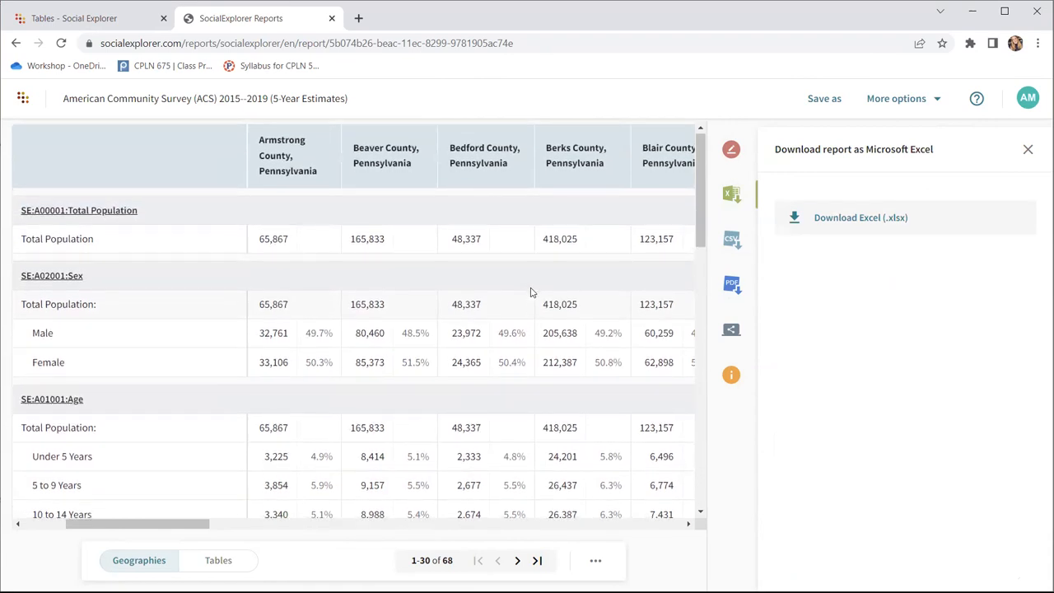
{"action": "left_click", "coordinate": [730, 241]}
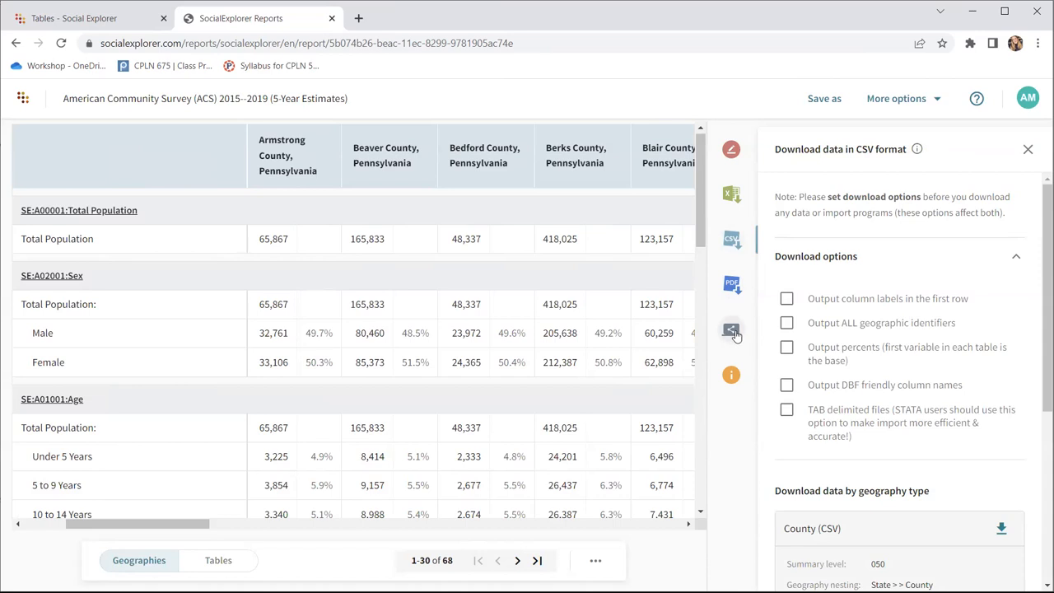
Examine the source information about the data, the table citations and the available citation formats
{"action": "left_click", "coordinate": [730, 376]}
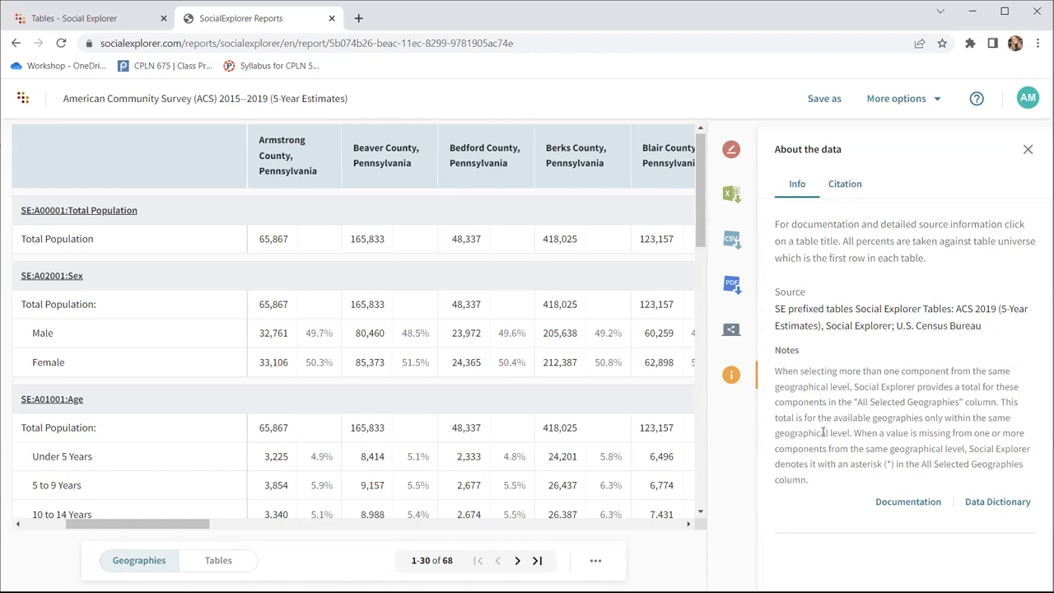
{"action": "left_click", "coordinate": [842, 187]}
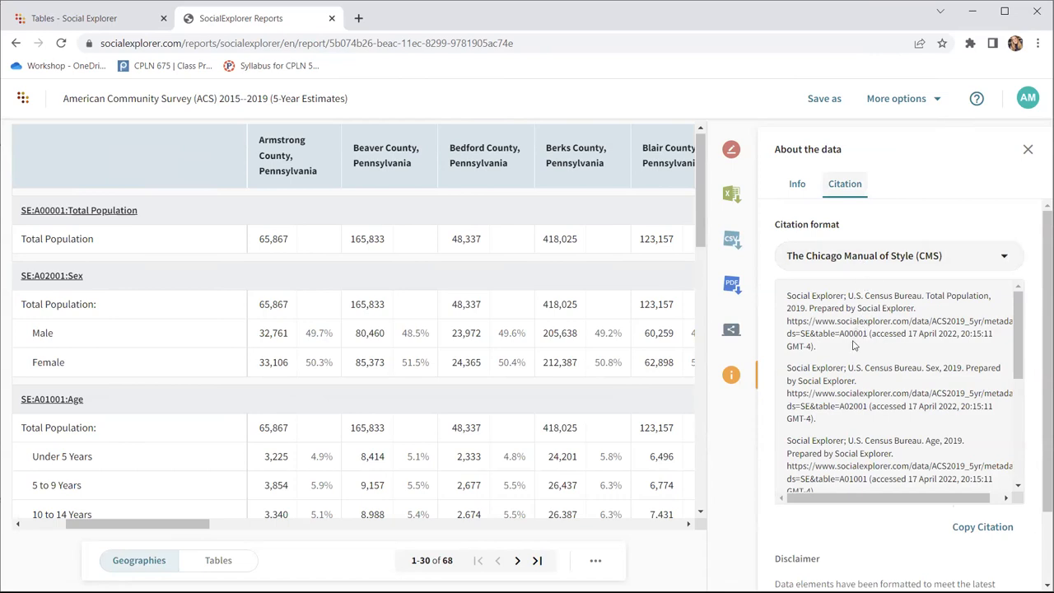
{"action": "left_click", "coordinate": [864, 258]}
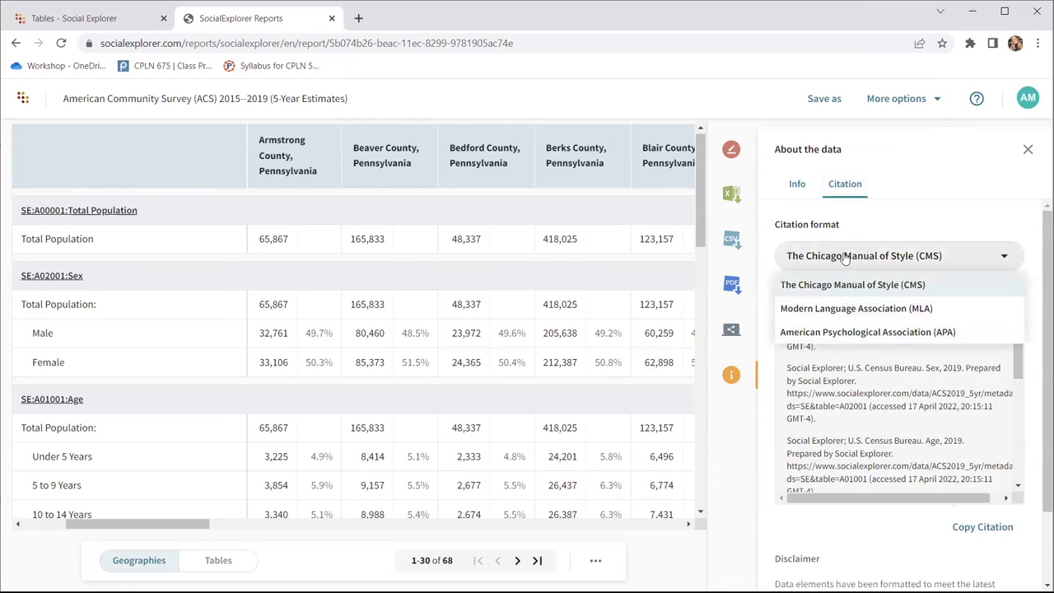
{"action": "left_click", "coordinate": [843, 258]}
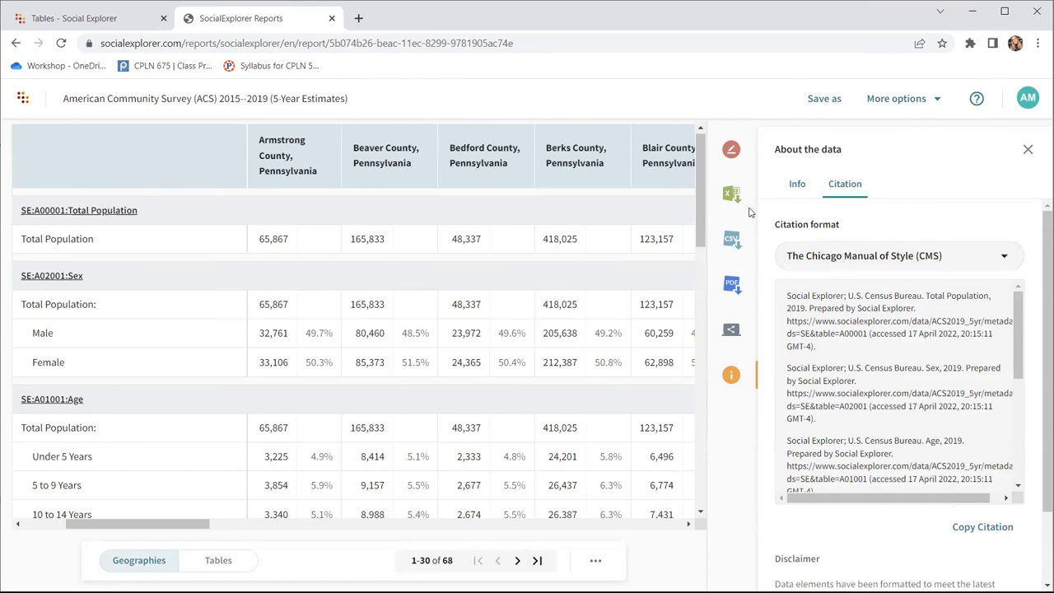
Add survey year 2010 alongside 2019, confirm the survey change, and look over the county comparison columns
{"action": "left_click", "coordinate": [730, 154]}
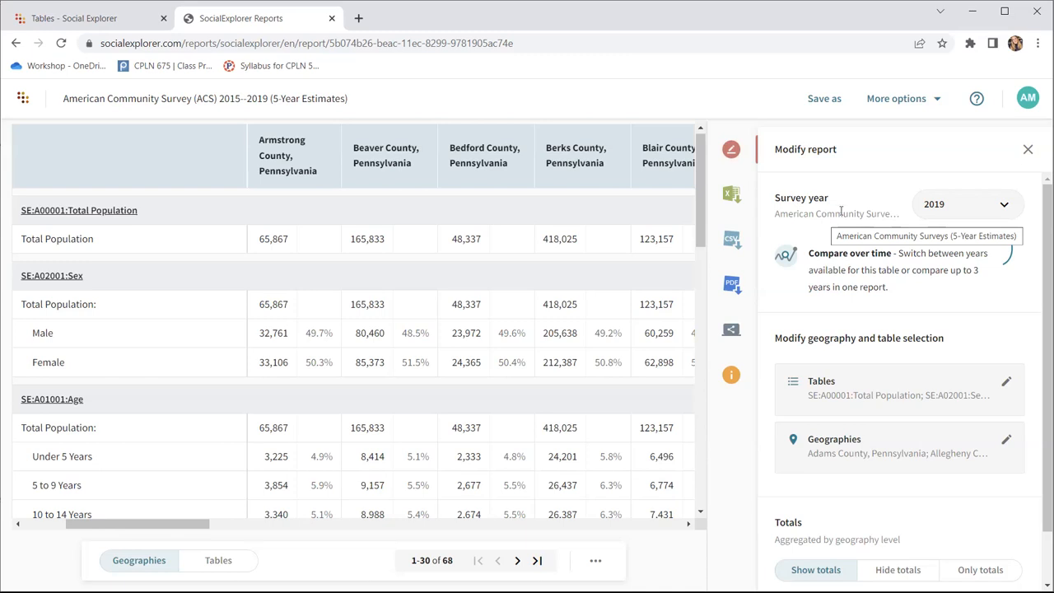
{"action": "left_click", "coordinate": [969, 211]}
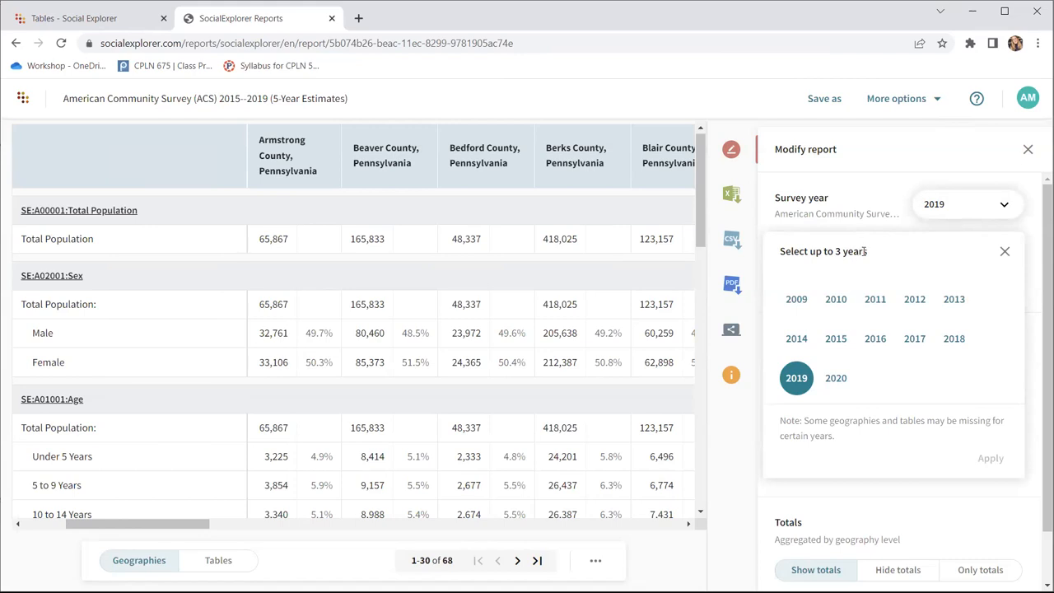
{"action": "left_click", "coordinate": [837, 303]}
{"action": "left_click", "coordinate": [993, 467]}
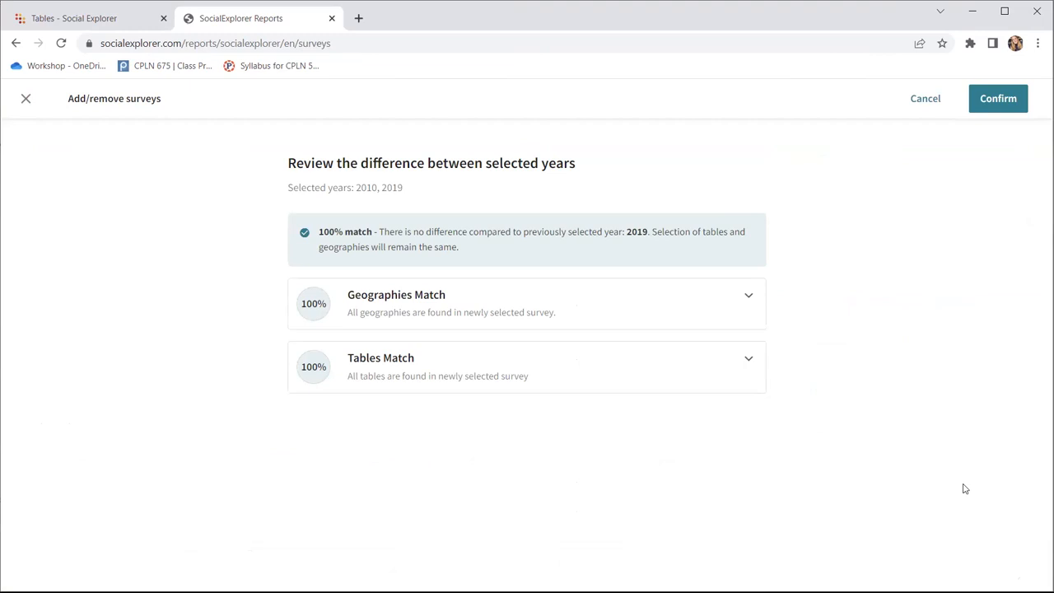
{"action": "left_click", "coordinate": [990, 108]}
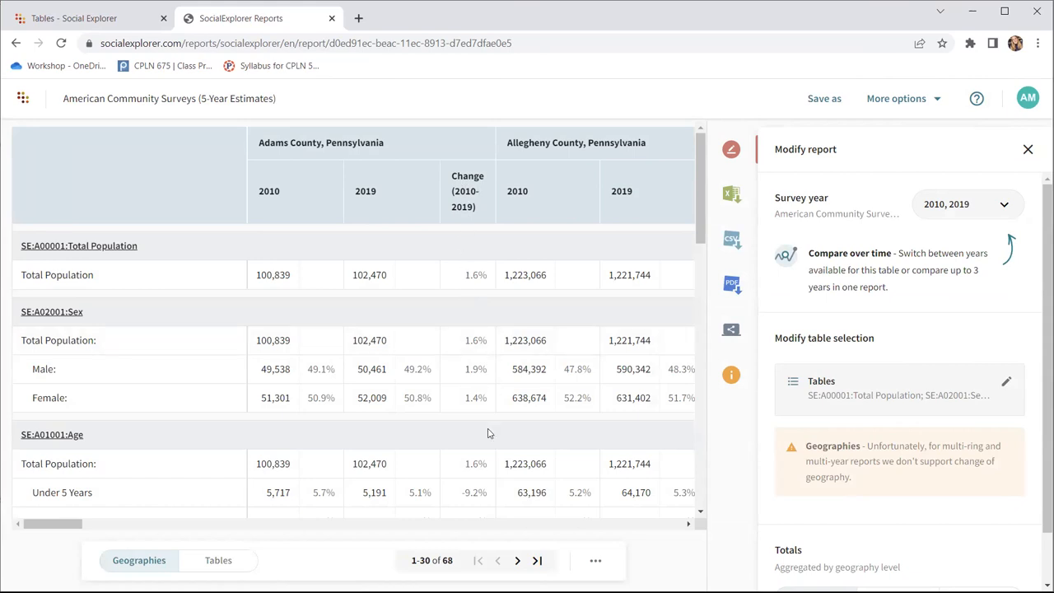
{"action": "scroll", "coordinate": [488, 432], "scroll_direction": "down", "scroll_amount": 1}
{"action": "scroll", "coordinate": [487, 432], "scroll_direction": "up", "scroll_amount": 1}
{"action": "scroll", "coordinate": [487, 432], "scroll_direction": "right", "scroll_amount": 1}
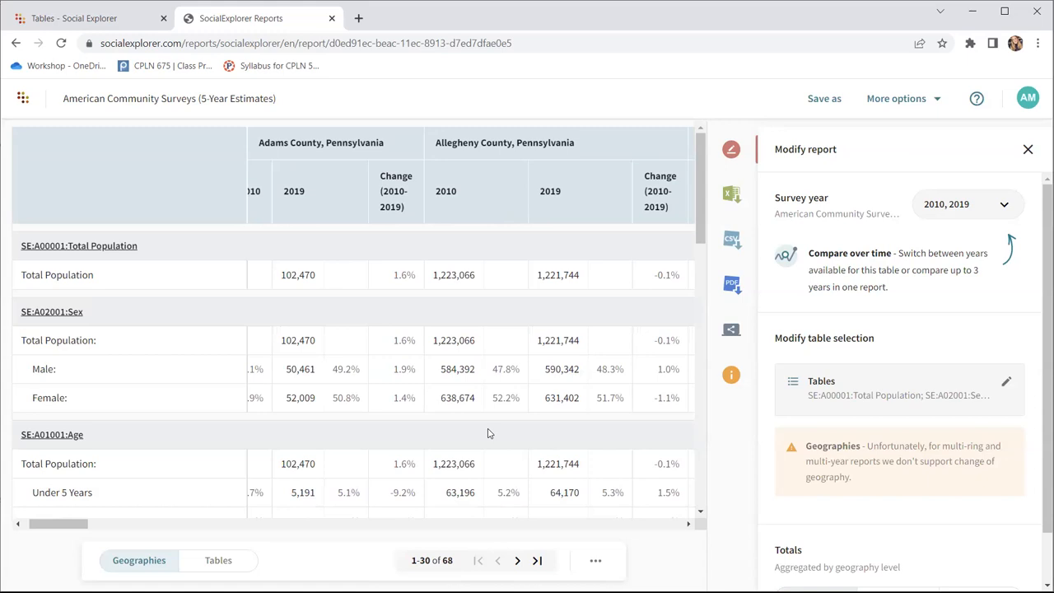